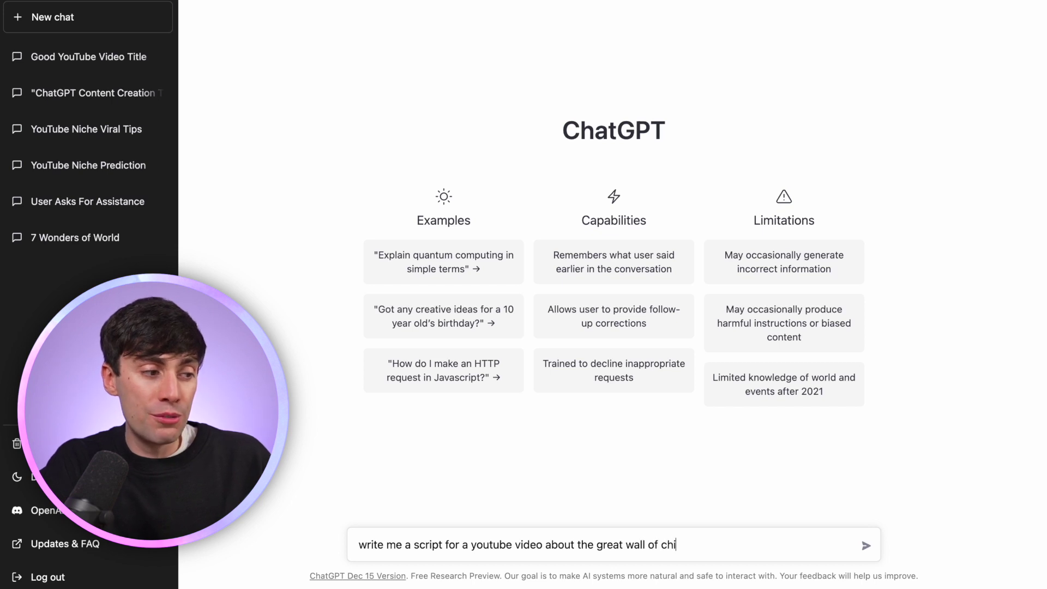
# - Send the Great Wall of China video script request and read through the generated script
pyautogui.write('na')
pyautogui.press('Return')
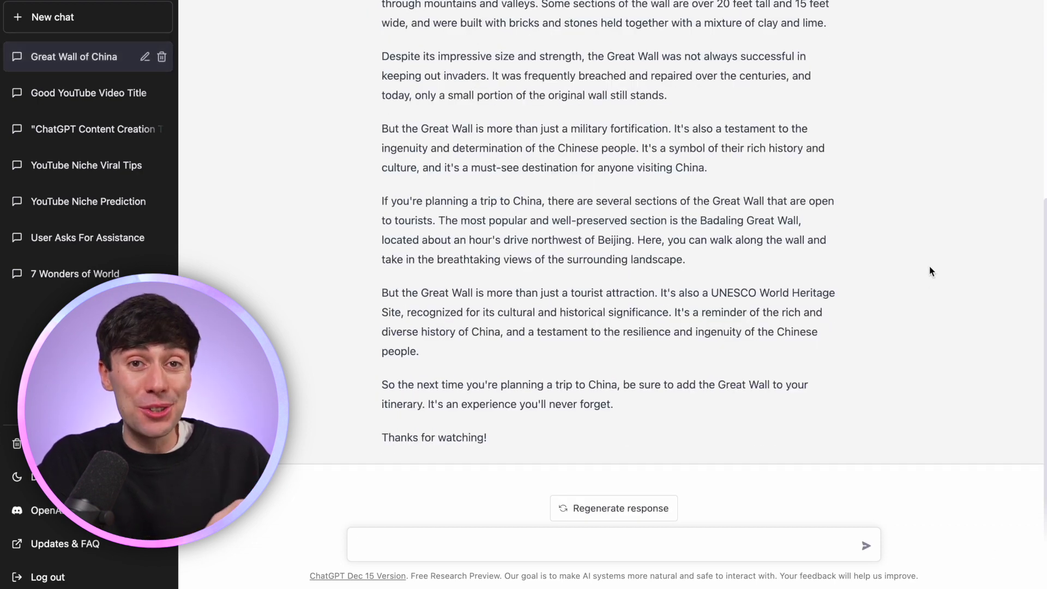
pyautogui.scroll(10, 929, 266)
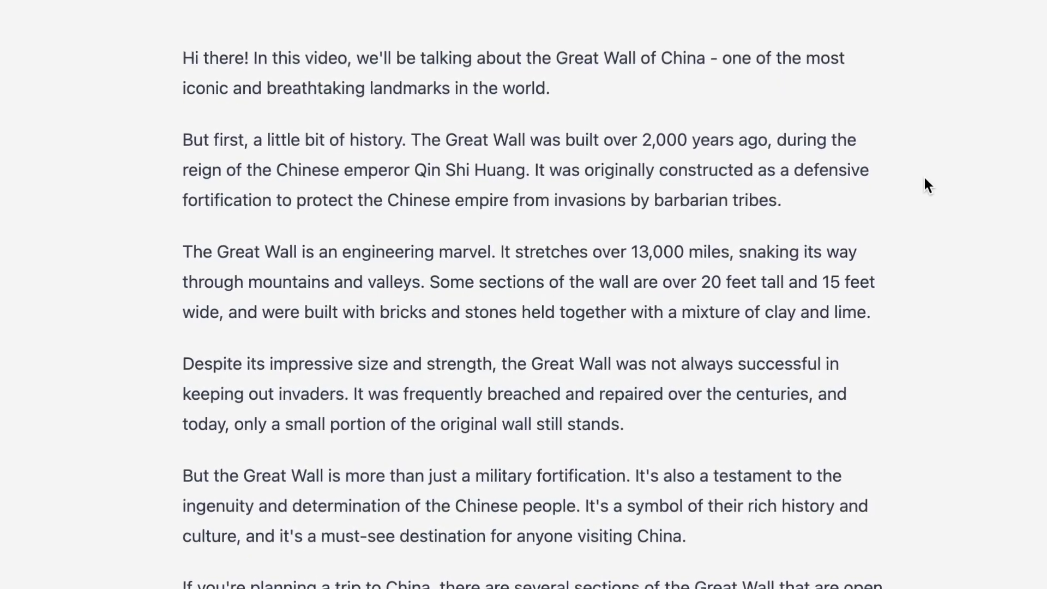
pyautogui.scroll(-3, 926, 175)
pyautogui.scroll(-2, 932, 177)
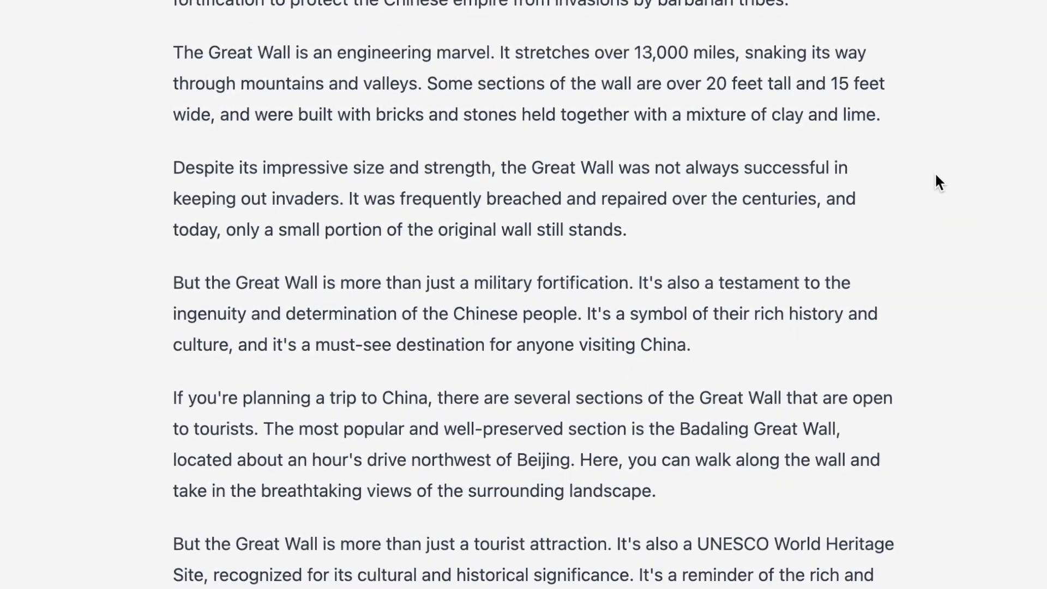
pyautogui.scroll(-4, 937, 179)
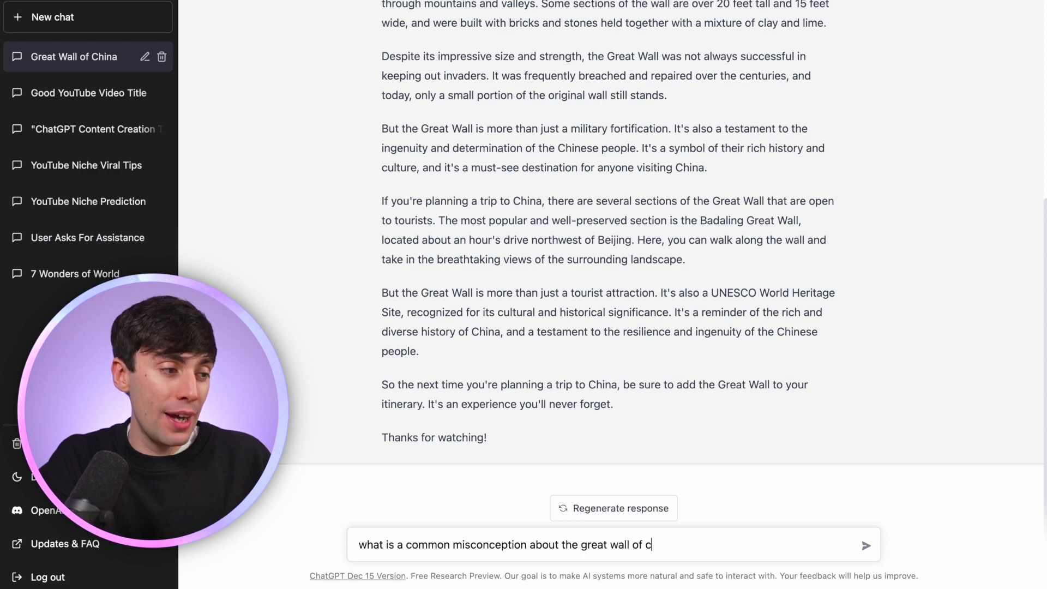
# - Ask for a common Great Wall misconception, then request a YouTube script based on that fact
pyautogui.write('hina')
pyautogui.press('Return')
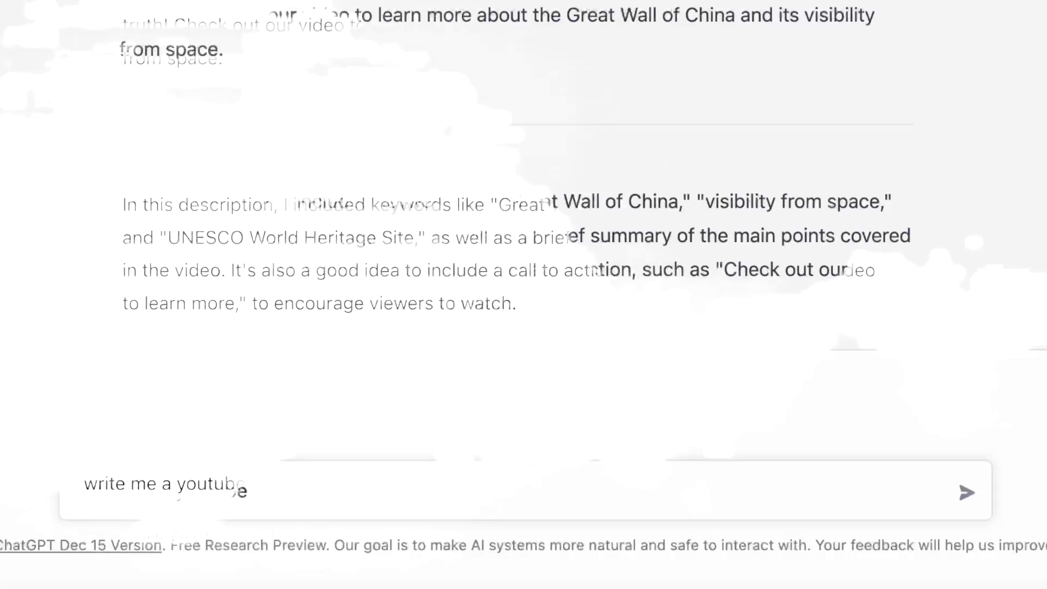
pyautogui.write('script based ')
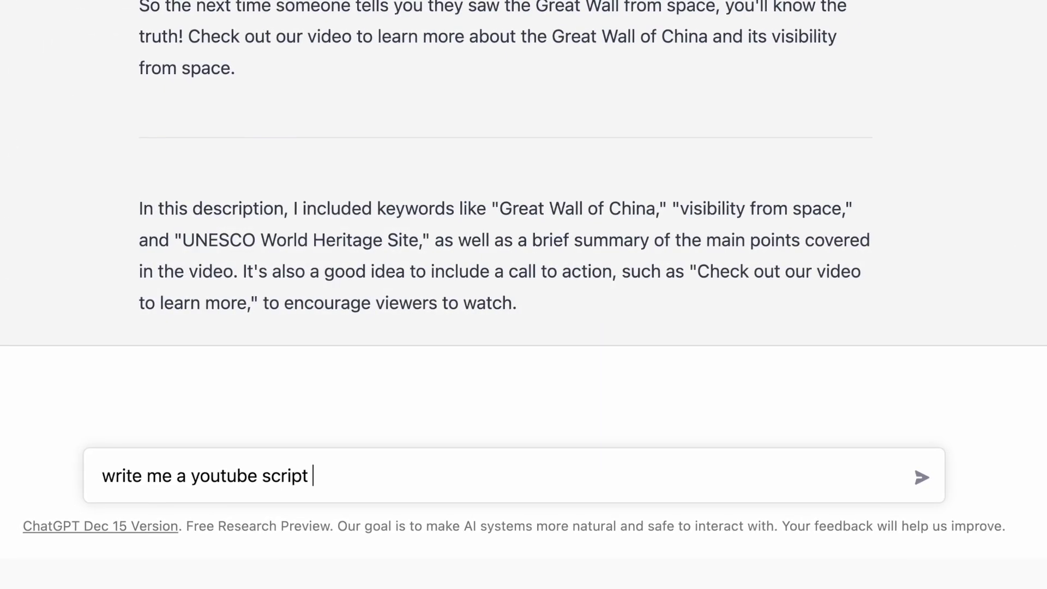
pyautogui.write('on this fact:')
pyautogui.write('One common misconception about the Great Wall of China is that it is visible from space. While it is an impressive and massive structure, it is not visible from space with the naked eye. In fact, most man-made structures are not visible from space due to their relatively small size compared to the Earth.  Satellites and other forms of high-resolution imagery are needed to capture images of the Great Wall from above. However, because the Great Wall does follow the contours of the landscape and stretches for thousands of miles, it can appear as a thin line in some satellite images. This has contributed to the myth that the Great Wall is visible from space.')
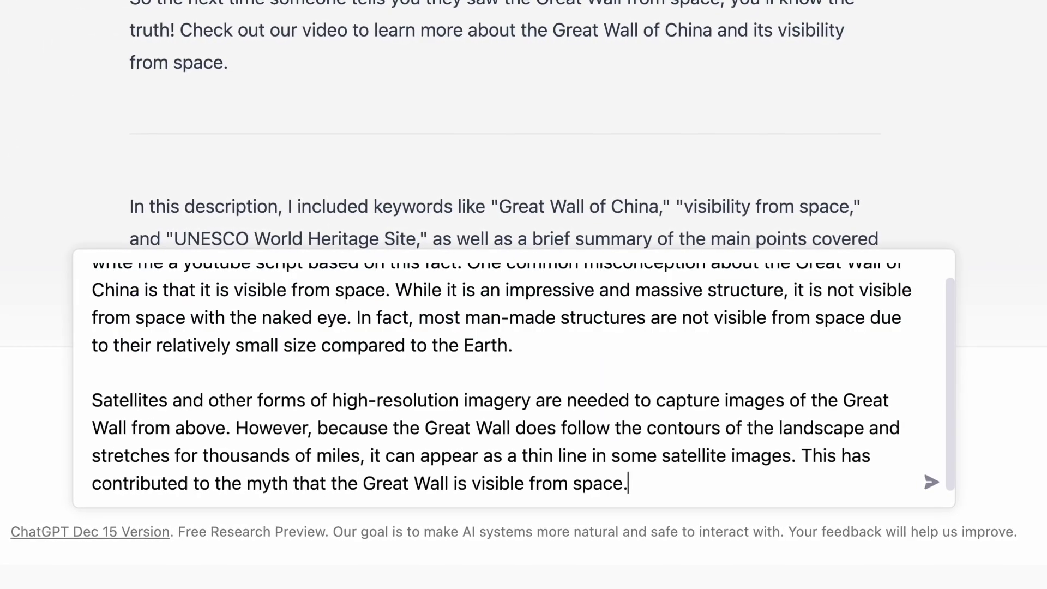
pyautogui.press('Return')
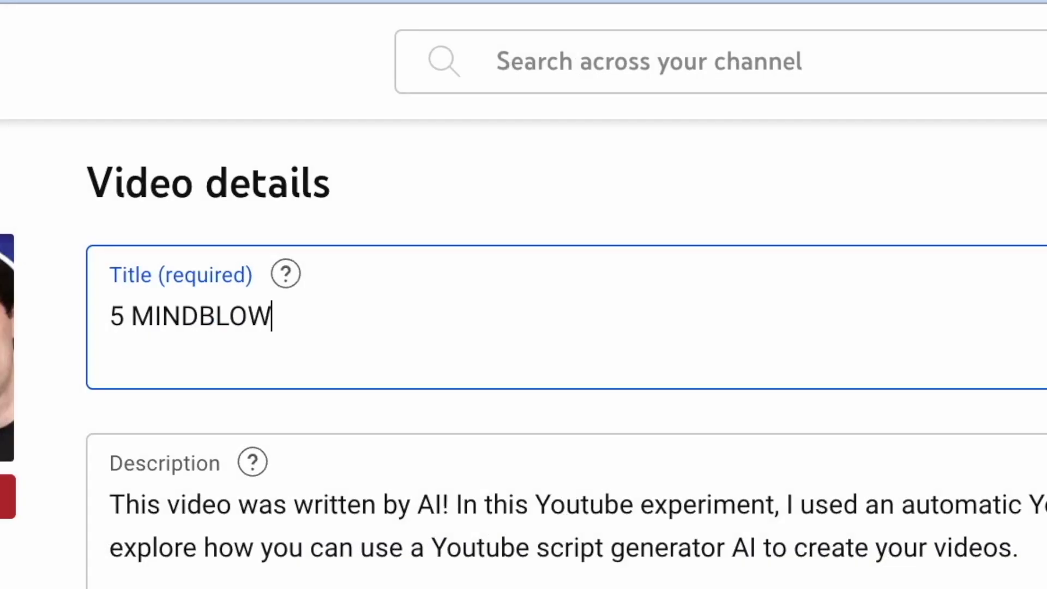
pyautogui.write('ING Facts About the ')
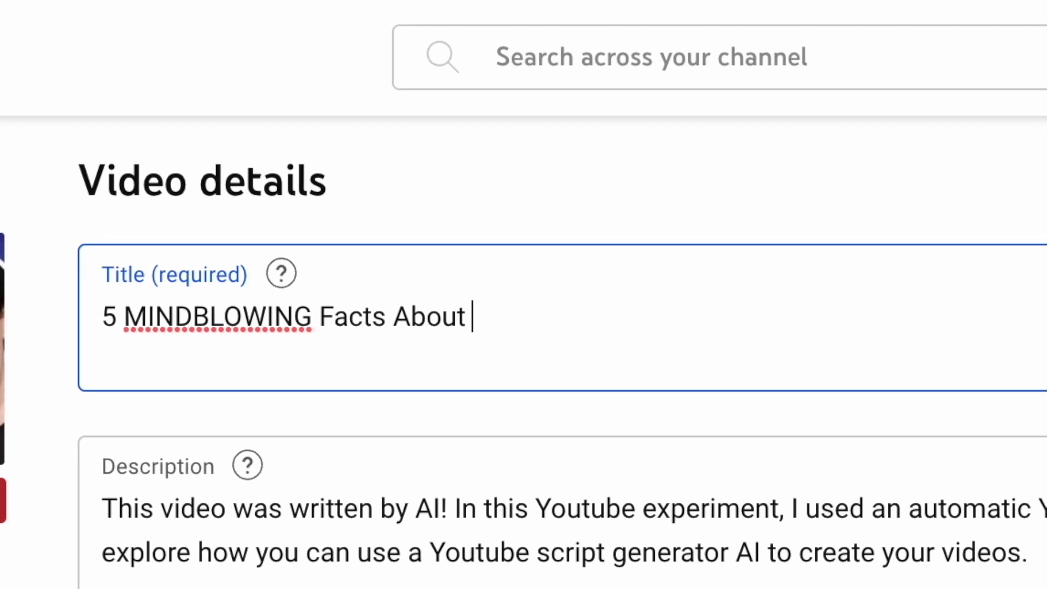
pyautogui.write('Great Wall of China')
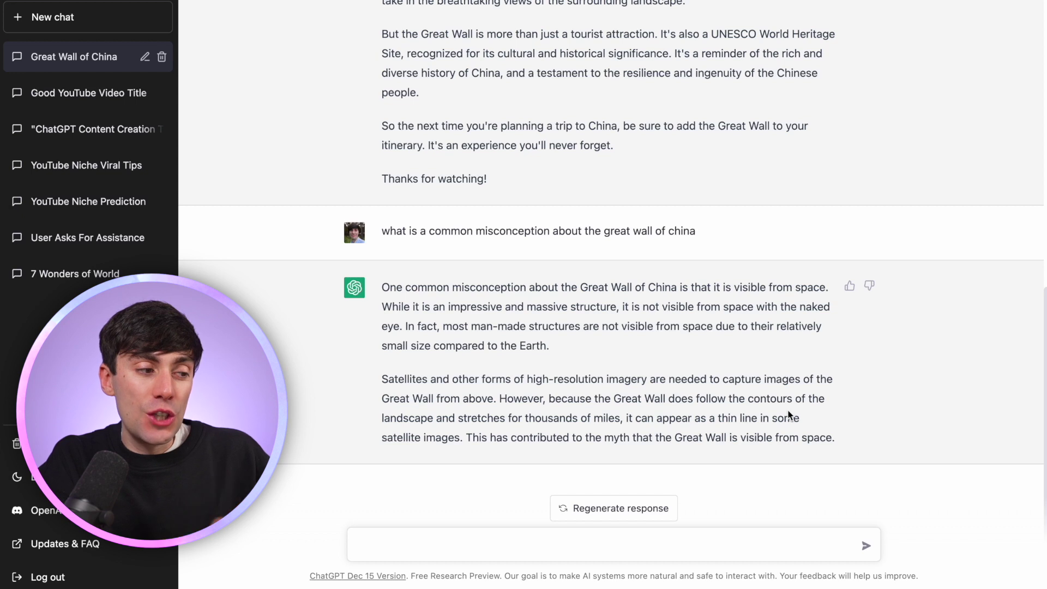
# - Copy the not-visible-from-space fact and ask ChatGPT to write a TikTok script using it
pyautogui.moveTo(383, 287); pyautogui.dragTo(840, 441)
pyautogui.hotkey('ctrl', 'c')
pyautogui.click(810, 549)
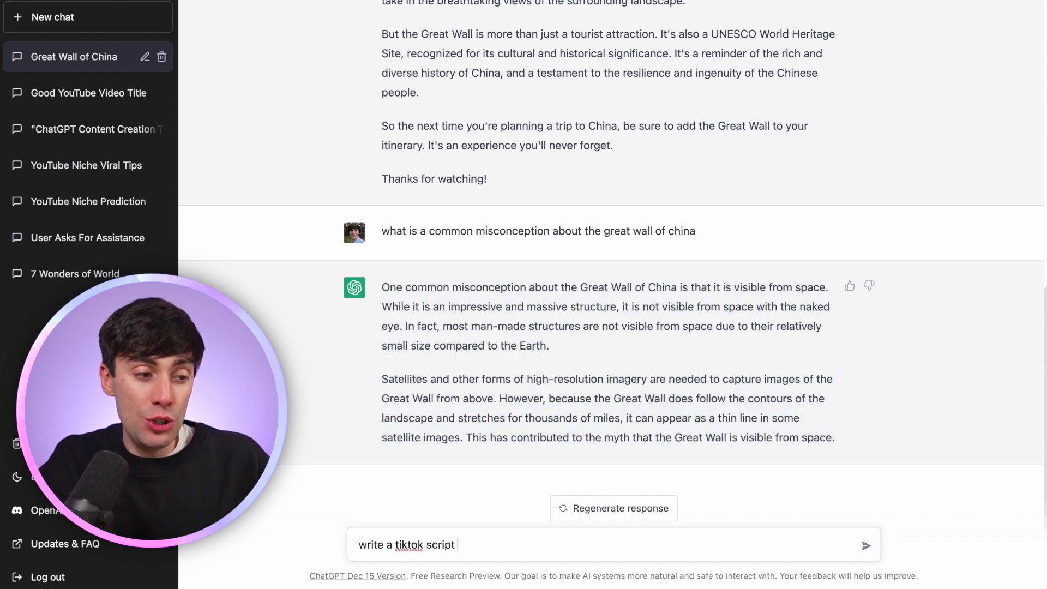
pyautogui.write('write a tiktok script using this fact:')
pyautogui.hotkey('ctrl', 'v')
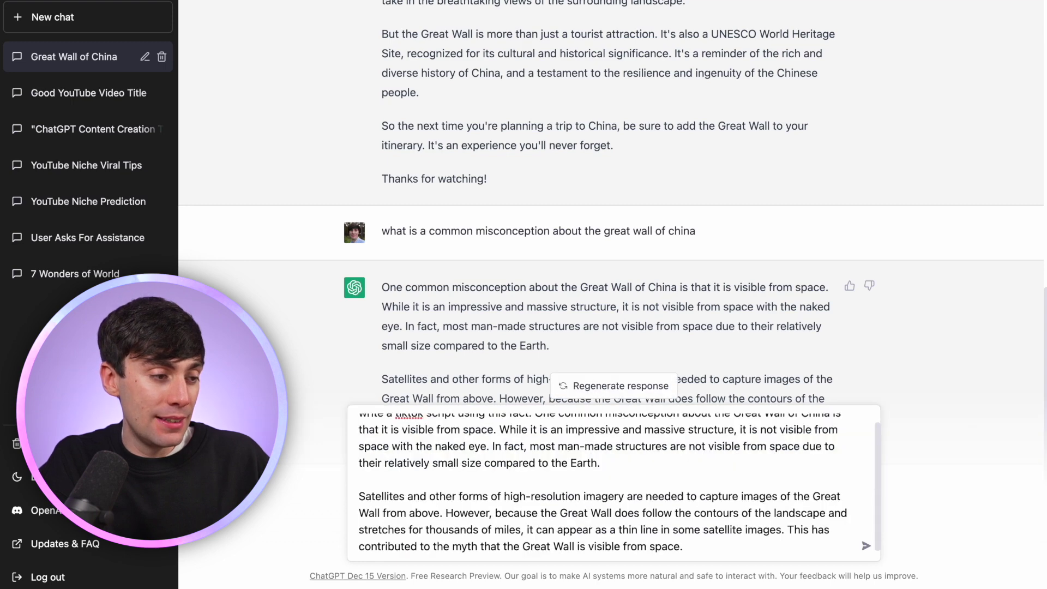
pyautogui.press('Return')
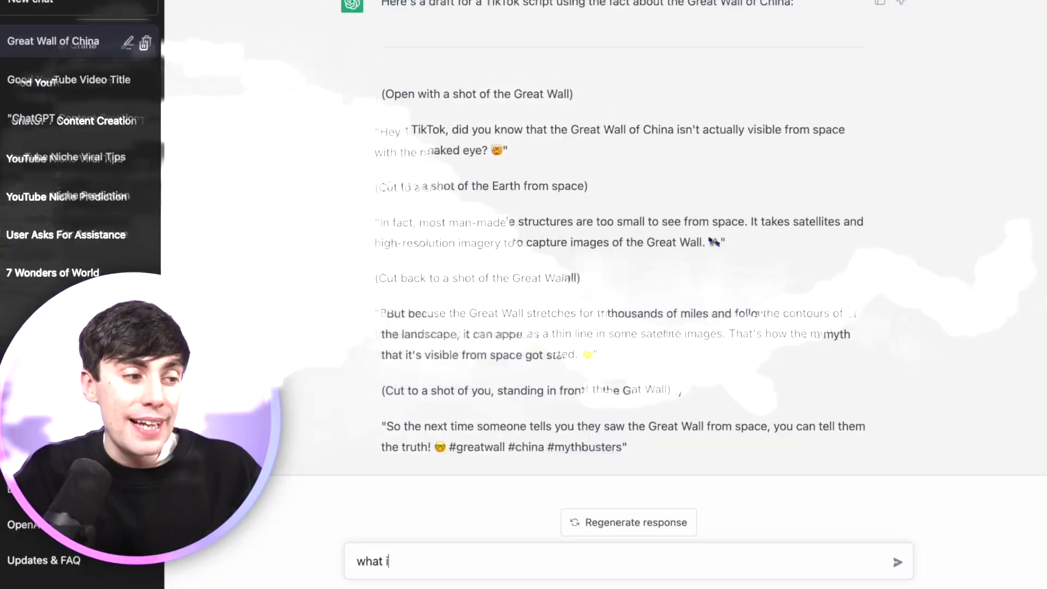
pyautogui.write('s a good title for a youtube video about the gre')
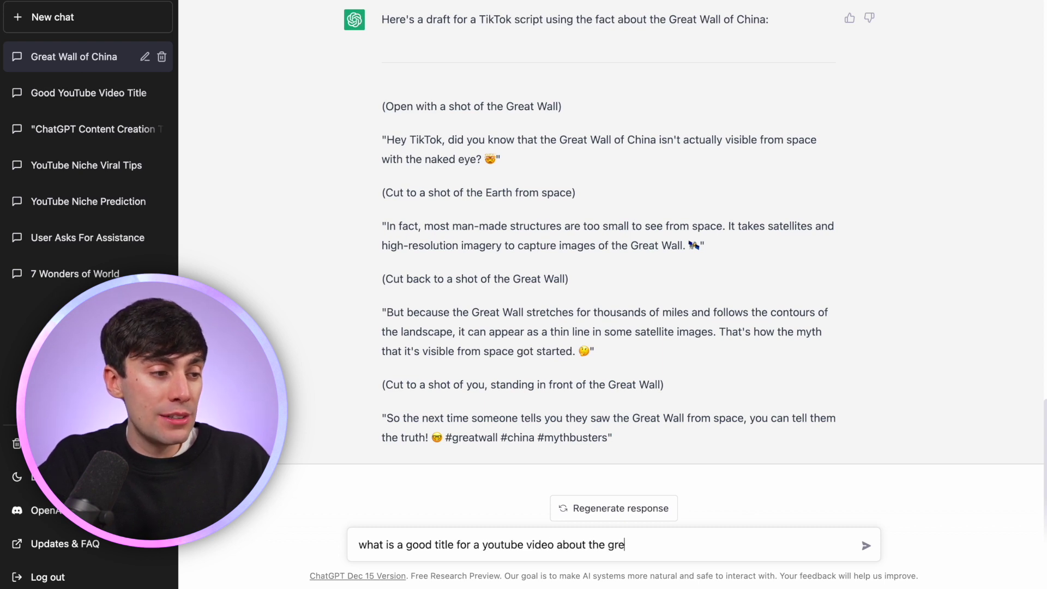
pyautogui.write('na')
# - Ask for a Great Wall video title, then titles about not seeing it from space; select the third
pyautogui.press('Return')
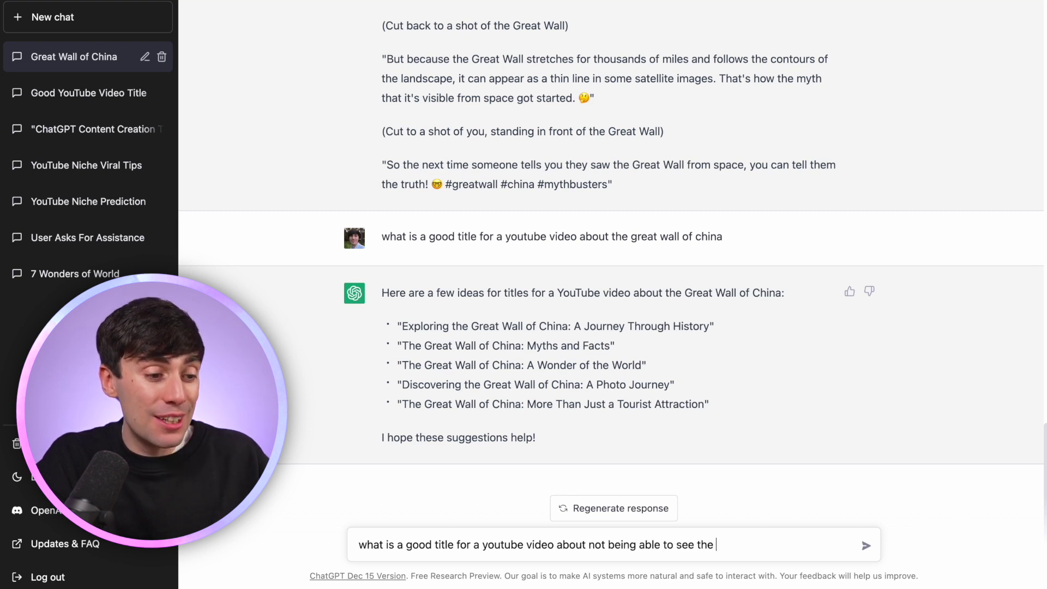
pyautogui.write('space')
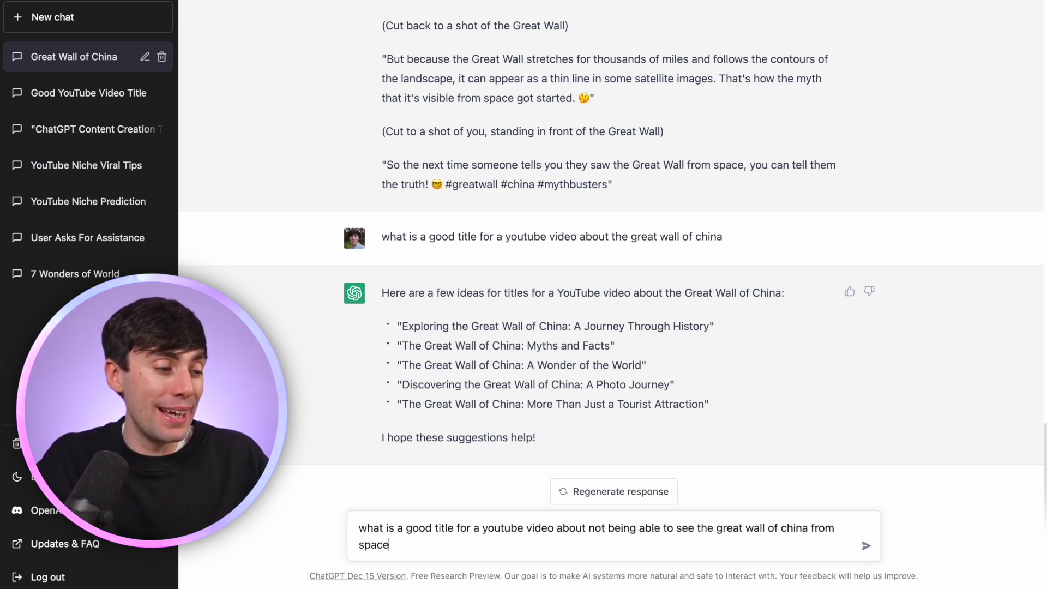
pyautogui.press('Return')
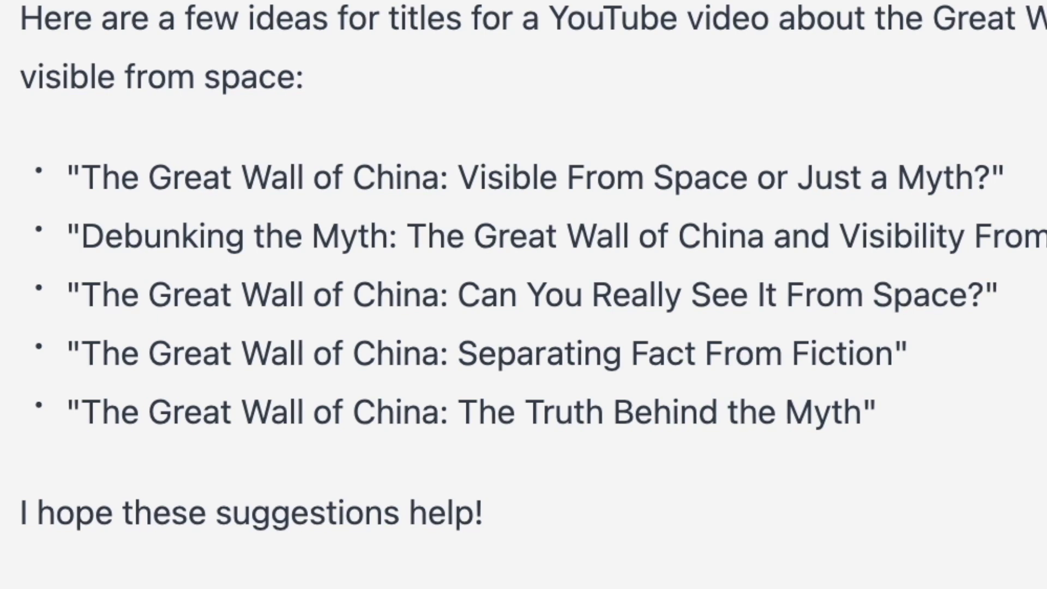
pyautogui.tripleClick(942, 296)
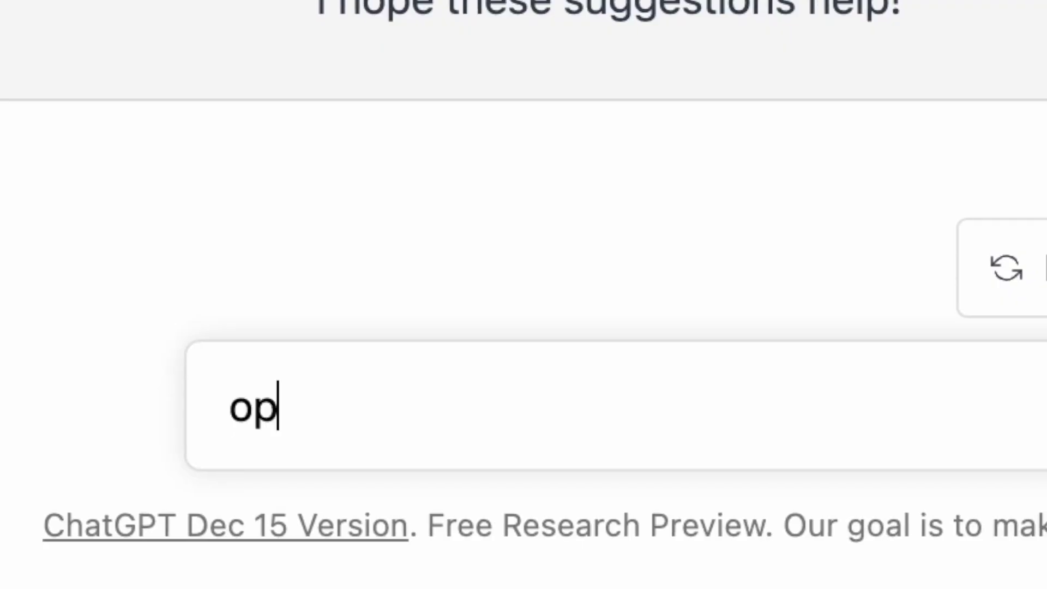
# - Ask to optimize 'The Great Wall of China: Can You Really See It From Space?' for search, then request more titles
pyautogui.write('timize this youtube title for search')
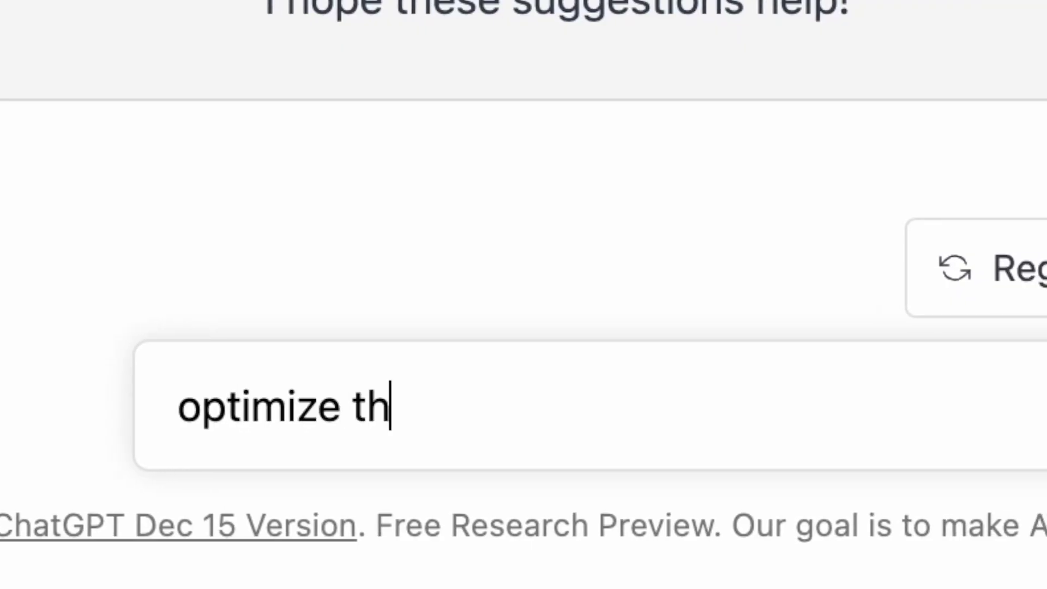
pyautogui.write(': "The Great Wall of China: Can You Really See It From Space?"')
pyautogui.press('Return')
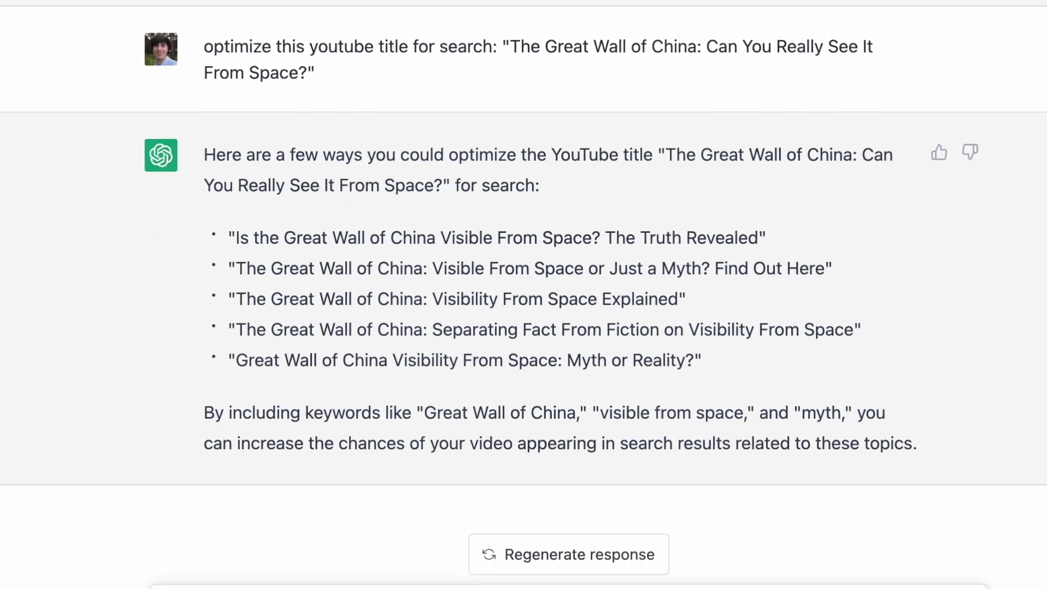
pyautogui.write('"Is the Great Wall of China Visible From Space? The Truth Revealed"')
pyautogui.press('Return')
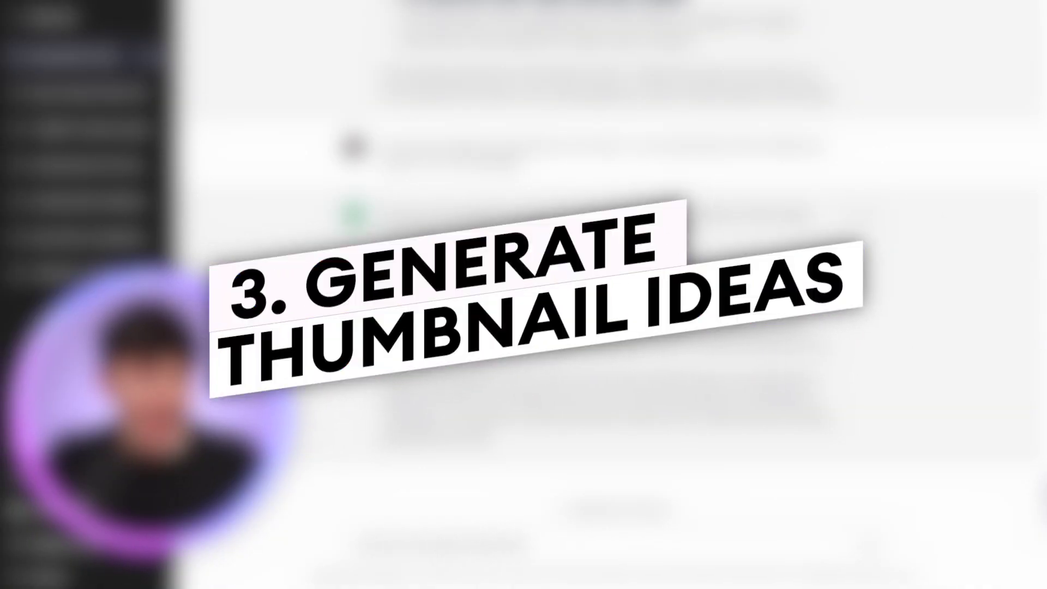
# - Ask for thumbnail ideas for the video titled 'Is the Great Wall of China Visible From Space?'
pyautogui.write('video call')
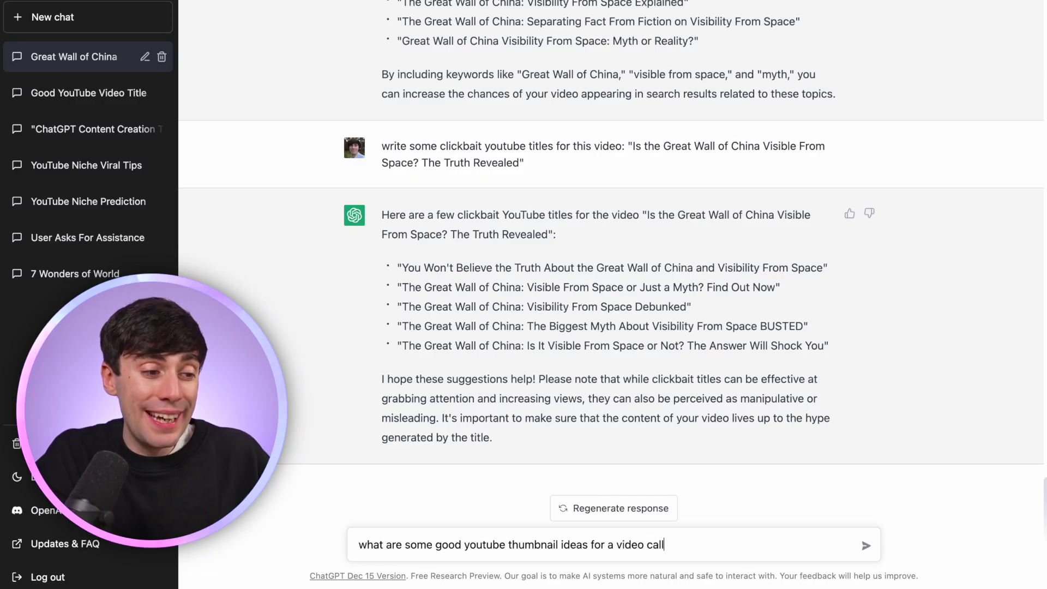
pyautogui.write('ed')
pyautogui.write(': "Is the Great Wall of China Visible From Space? The Truth Revealed"')
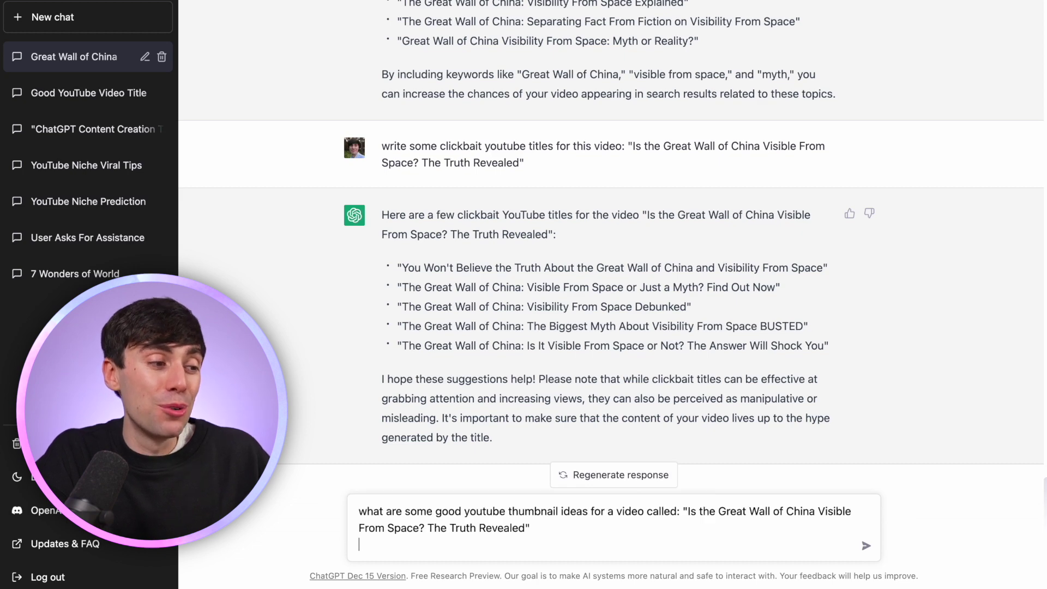
pyautogui.press('Return')
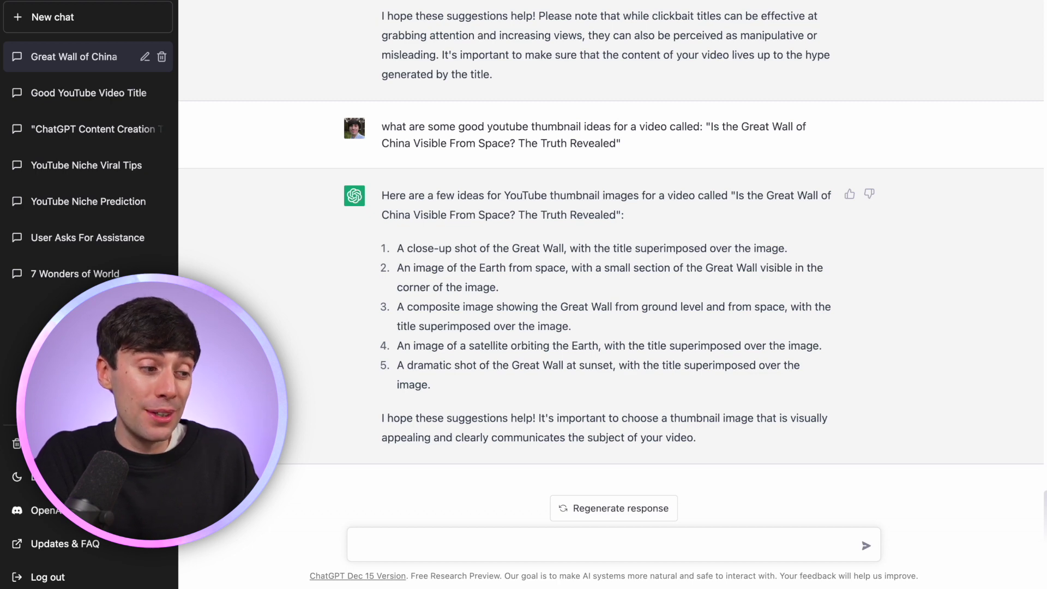
# - Ask for clickbait thumbnail ideas for the same video and select the first idea
pyautogui.write('what are some clickbait thumbnail ideas for a video c')
pyautogui.write('alled: "Is the Great Wall of China Visible From Space? The Truth Revealed"')
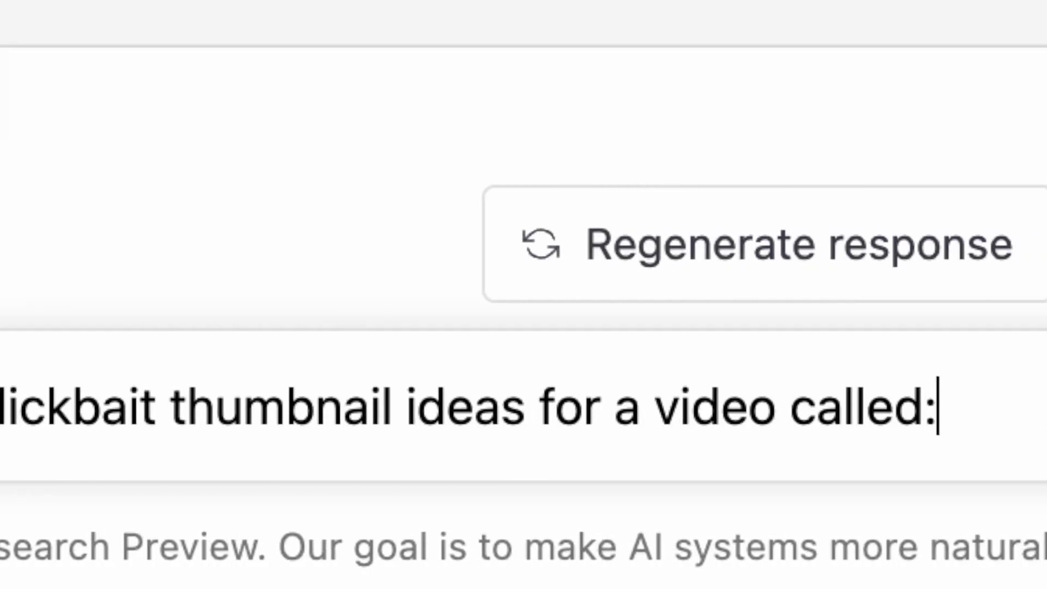
pyautogui.press('Return')
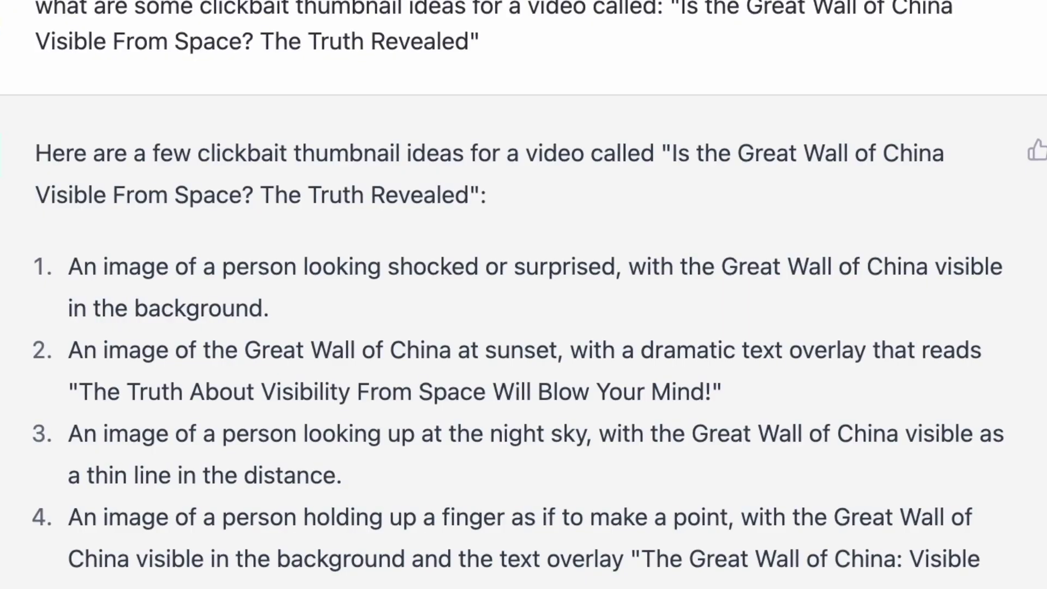
pyautogui.tripleClick(748, 267)
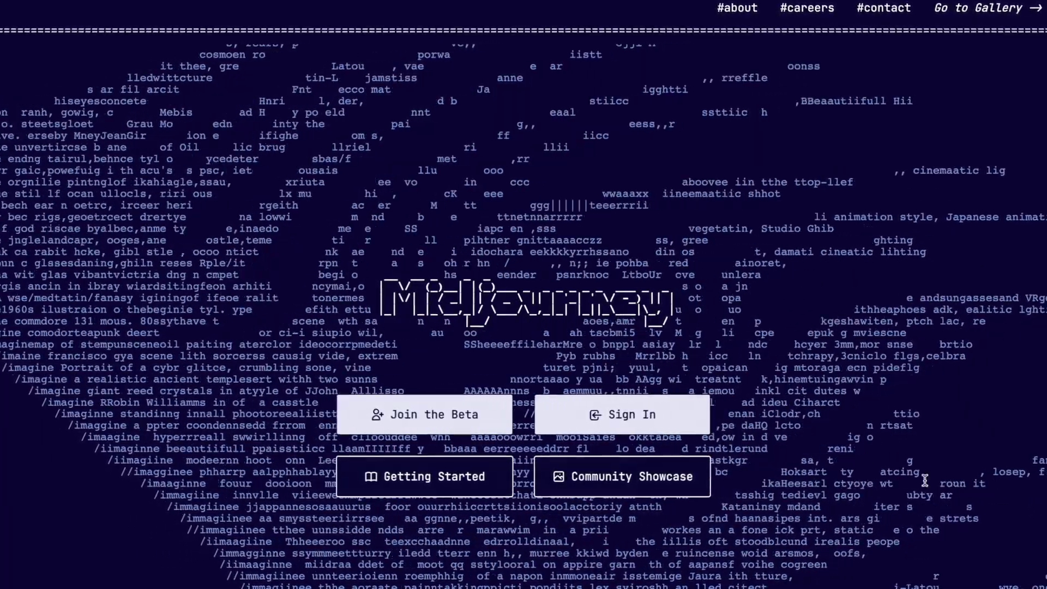
# - Open Midjourney's Community Showcase and scroll through the gallery of generated images
pyautogui.click(674, 479)
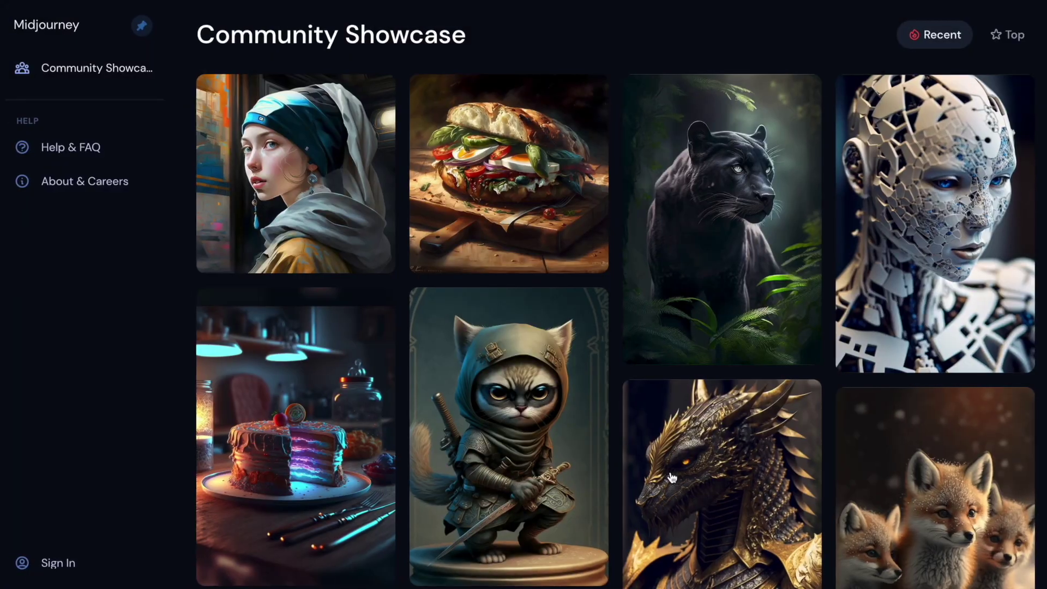
pyautogui.scroll(-3, 674, 480)
pyautogui.scroll(-3, 675, 479)
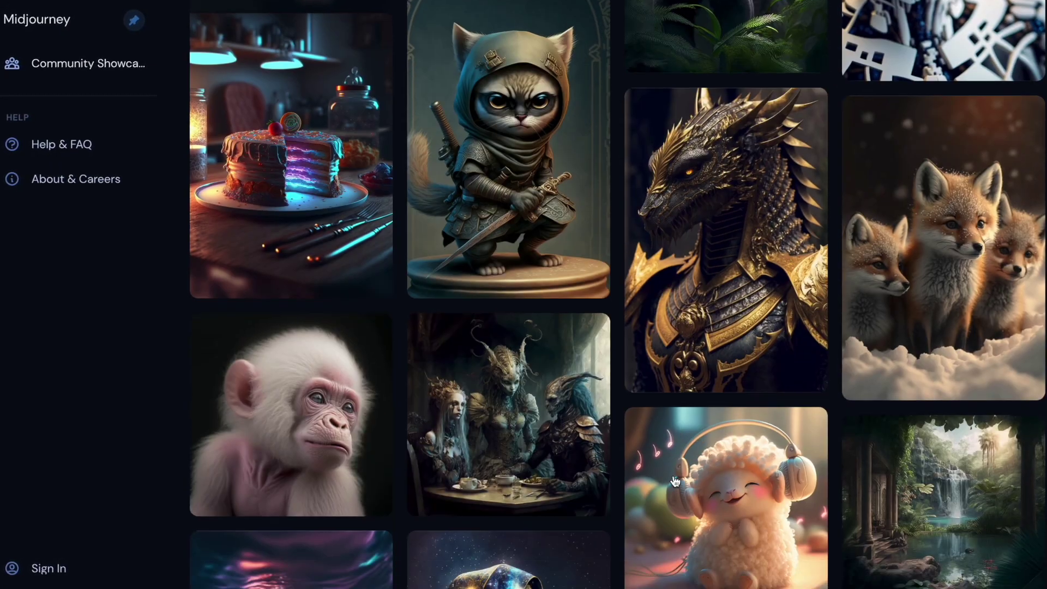
pyautogui.scroll(-3, 676, 483)
pyautogui.scroll(-3, 676, 482)
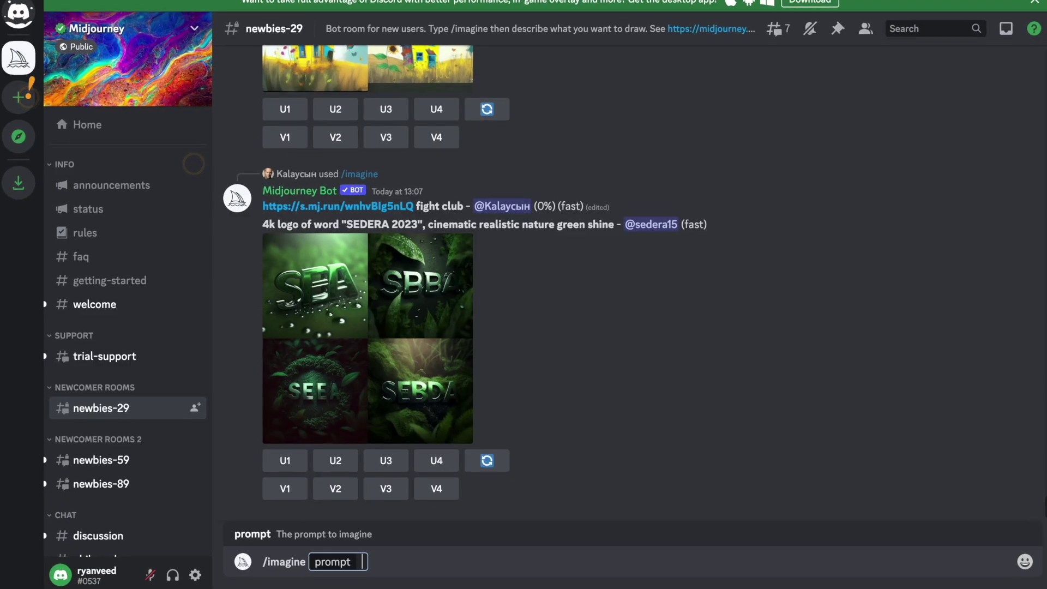
# - Generate the shocked-person Great Wall image, then regenerate it with 'from space' and 'on the earth' added
pyautogui.press('Return')
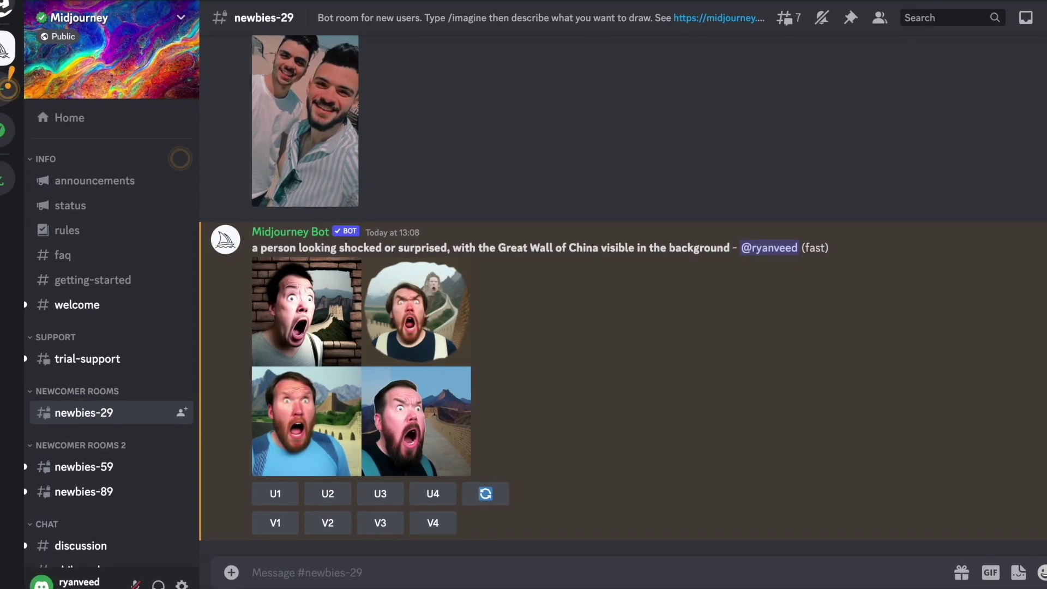
pyautogui.click(400, 429)
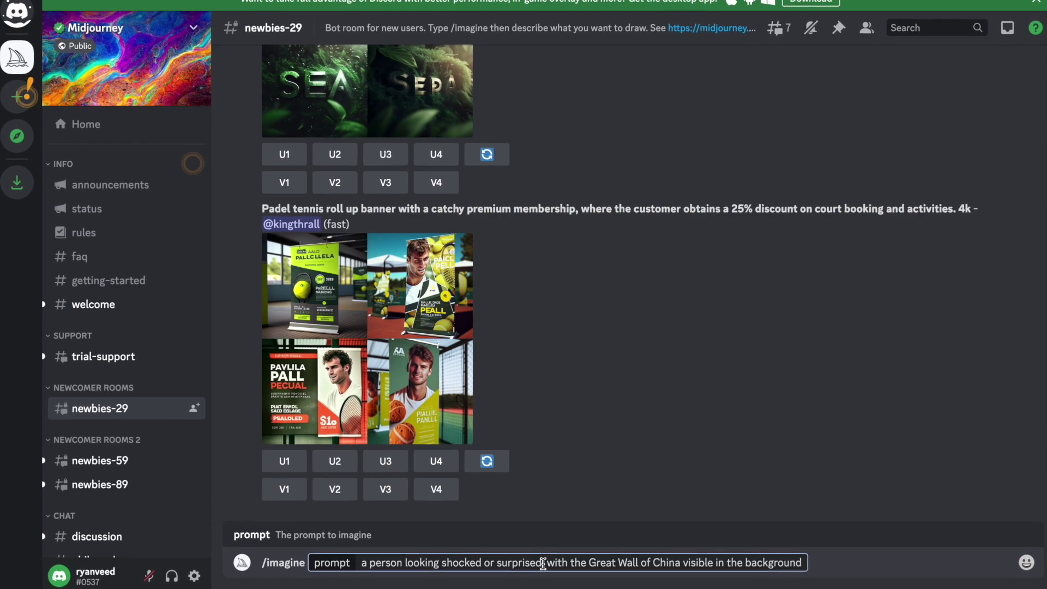
pyautogui.click(543, 563)
pyautogui.write('from space, with the Great Wall of China visible in the background')
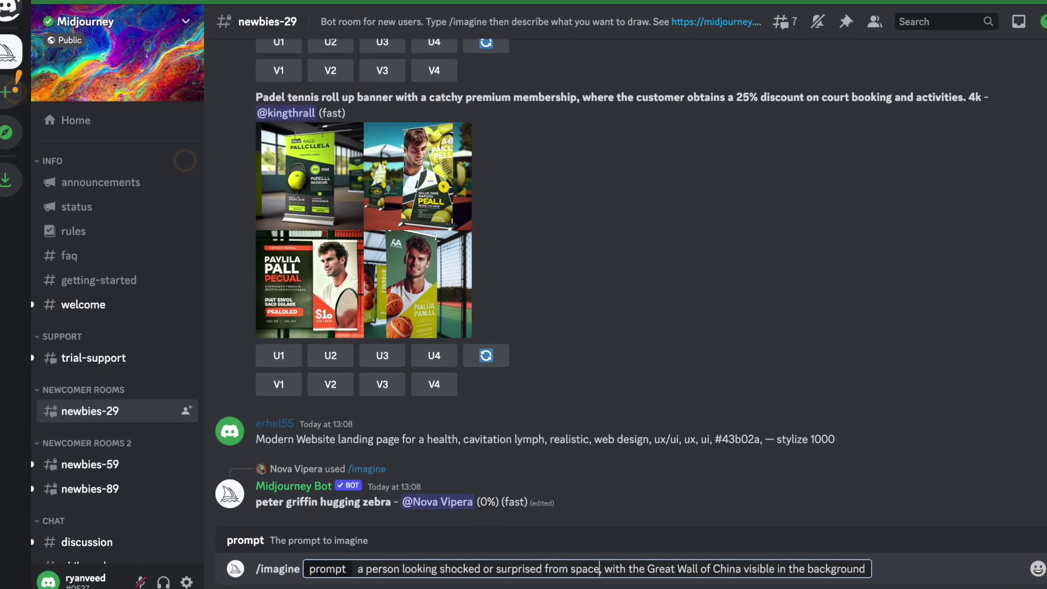
pyautogui.click(786, 567)
pyautogui.write('on the earth')
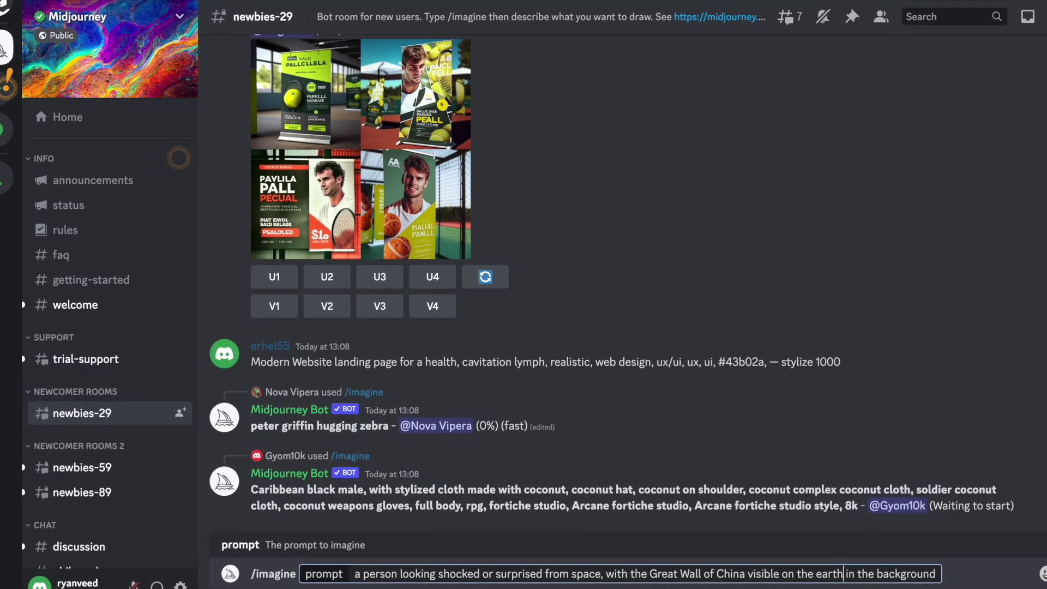
pyautogui.press('Return')
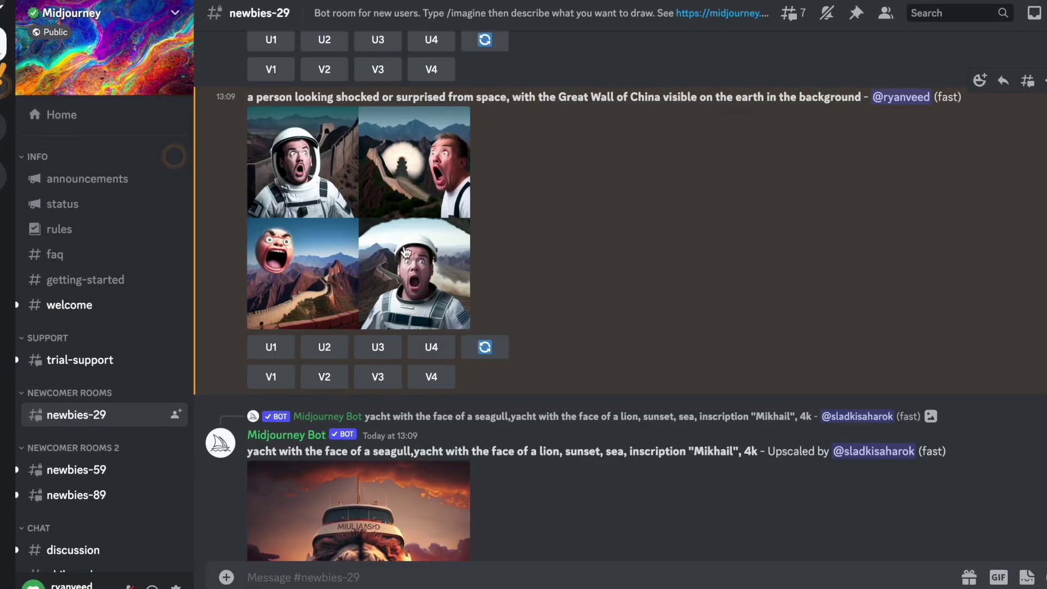
pyautogui.click(405, 252)
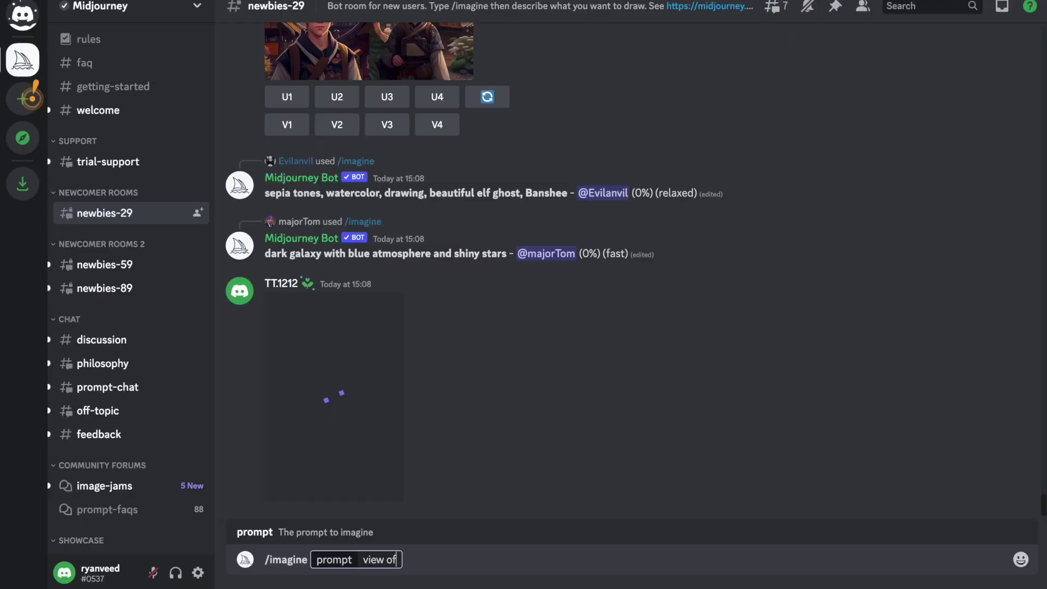
# - Generate 'the great wall of china from space' images and view the grid enlarged
pyautogui.write('the great wall of china')
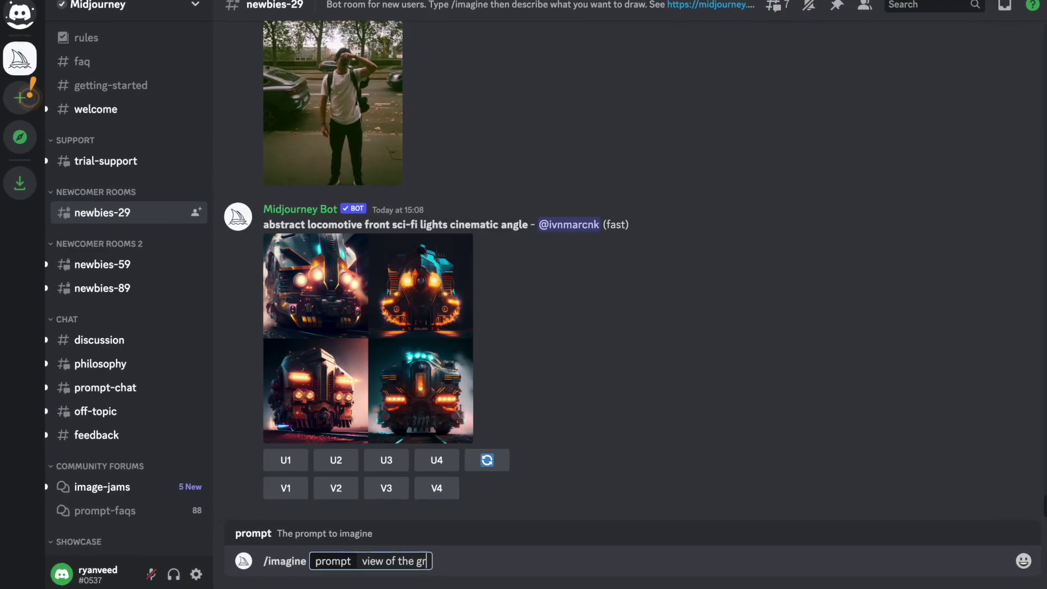
pyautogui.write(' from space')
pyautogui.press('Return')
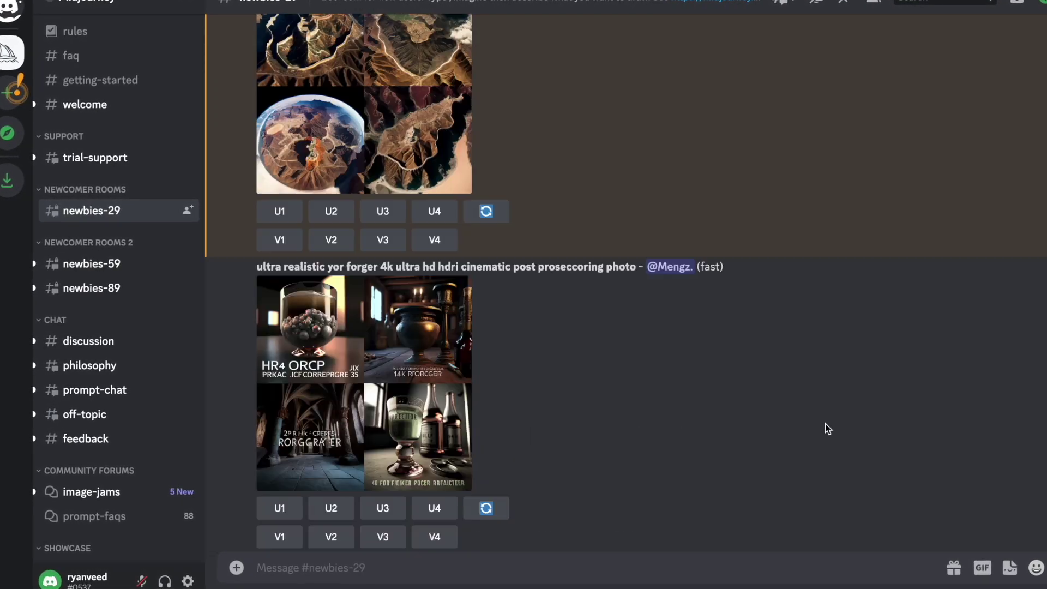
pyautogui.scroll(4, 391, 334)
pyautogui.click(390, 333)
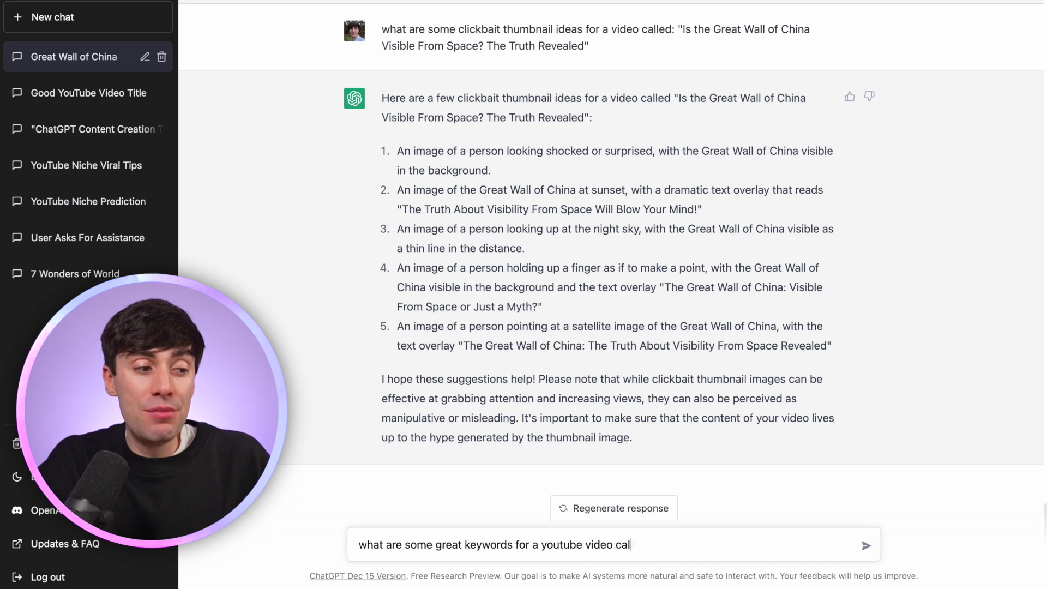
# - Ask for keywords for the Great Wall visibility video using its title, then regenerate the answer
pyautogui.write('"Is the Great Wall of China Visible From Space? The Truth Revealed"')
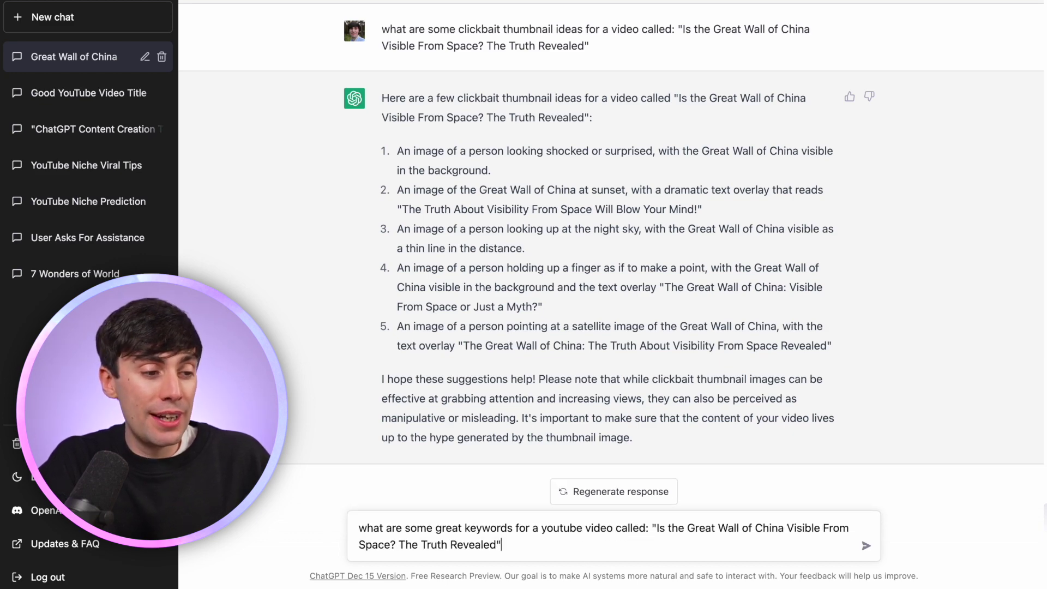
pyautogui.press('Return')
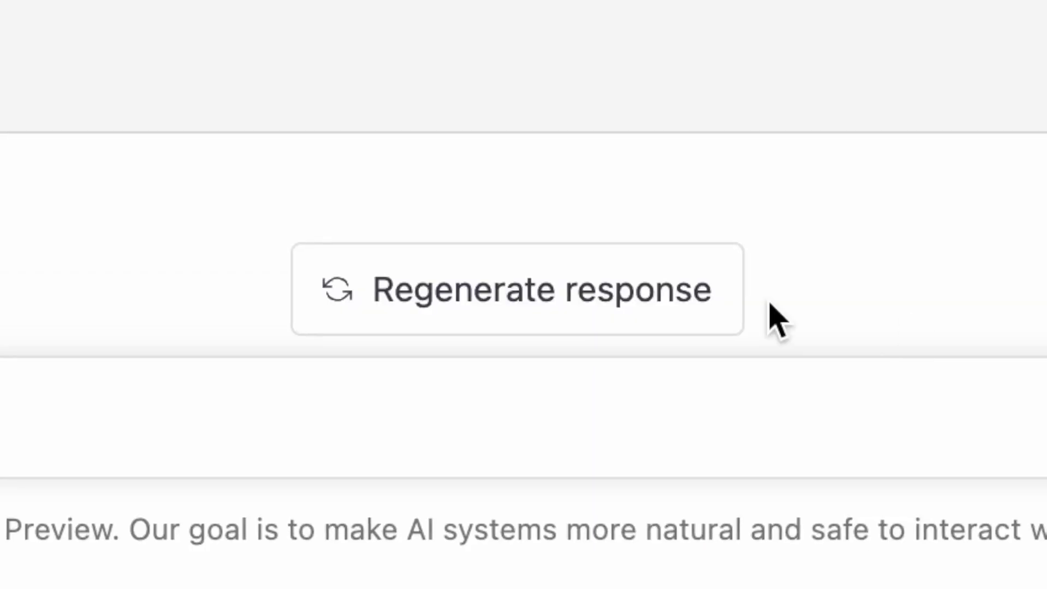
pyautogui.click(674, 510)
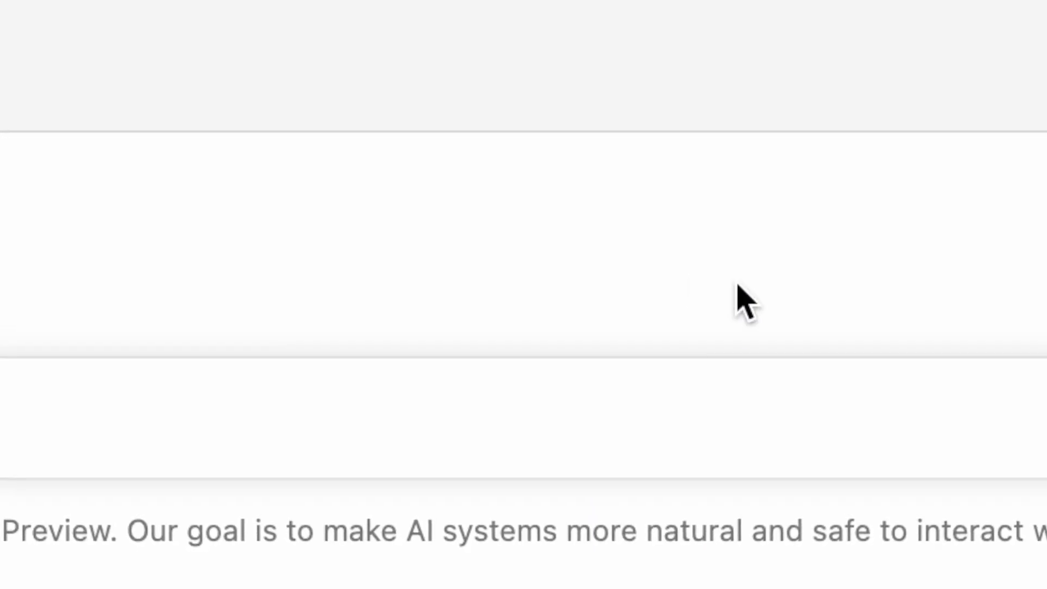